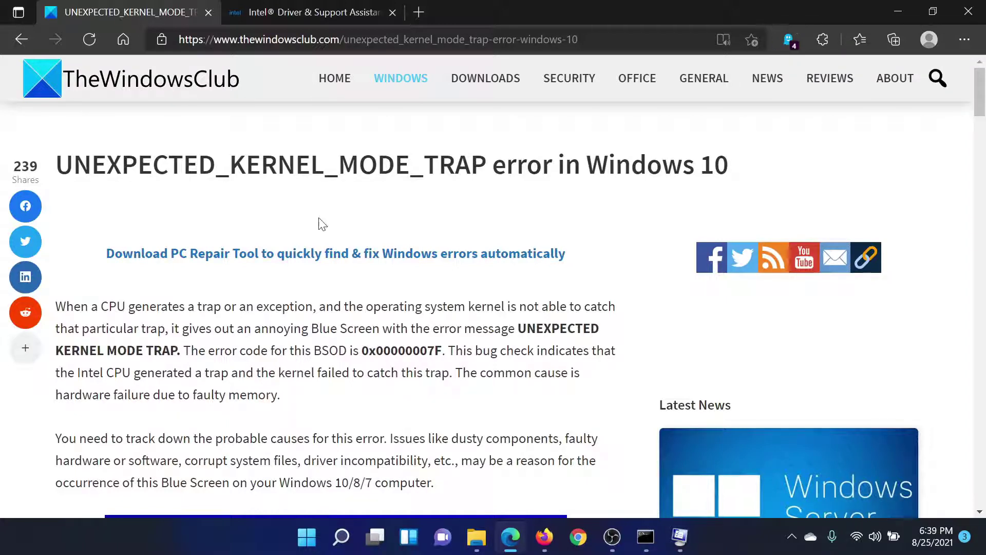
{"action": "scroll", "coordinate": [309, 270], "scroll_direction": "down", "scroll_amount": 5}
{"action": "scroll", "coordinate": [270, 416], "scroll_direction": "down", "scroll_amount": 3}
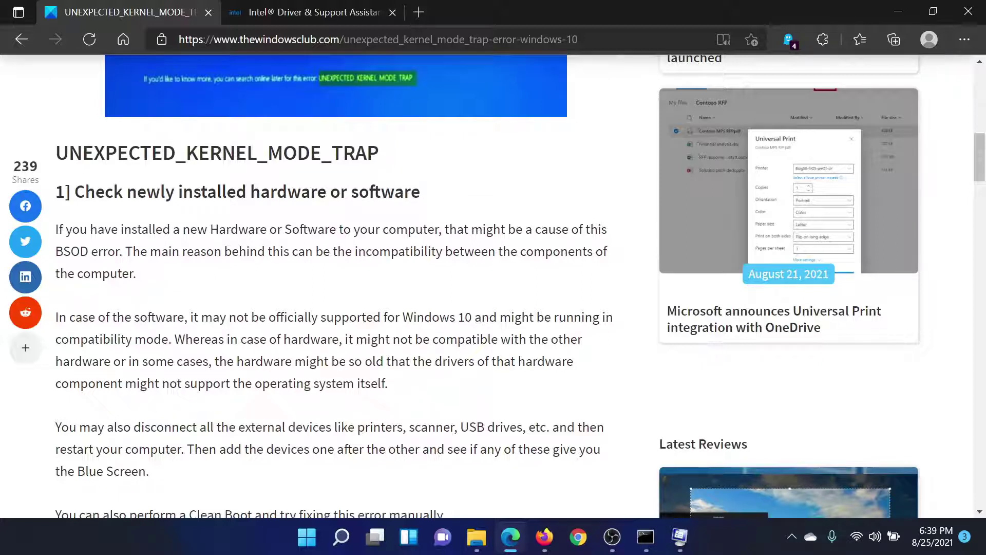
Launch System Configuration by rerunning the previous msconfig entry from the Run box
{"action": "key", "text": "super+r"}
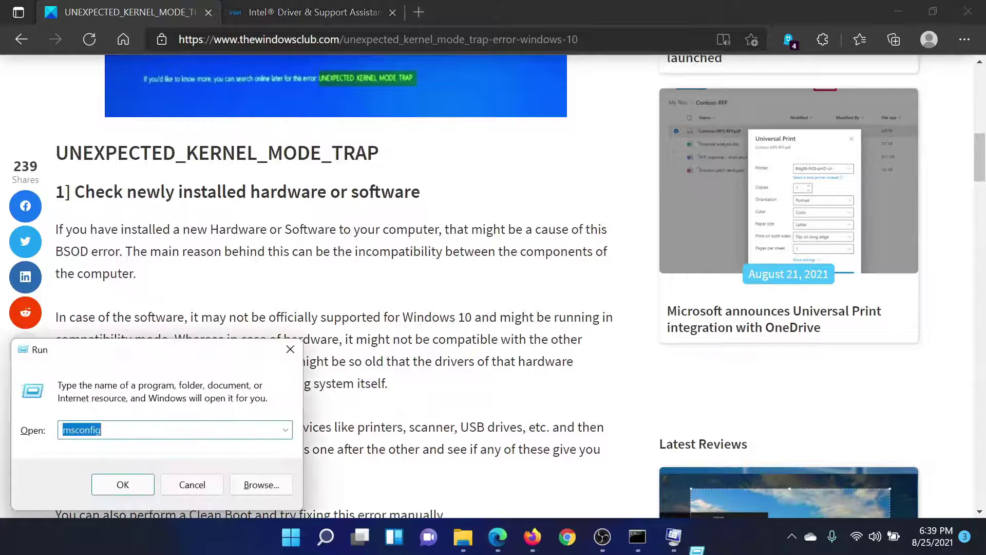
{"action": "left_click", "coordinate": [101, 429]}
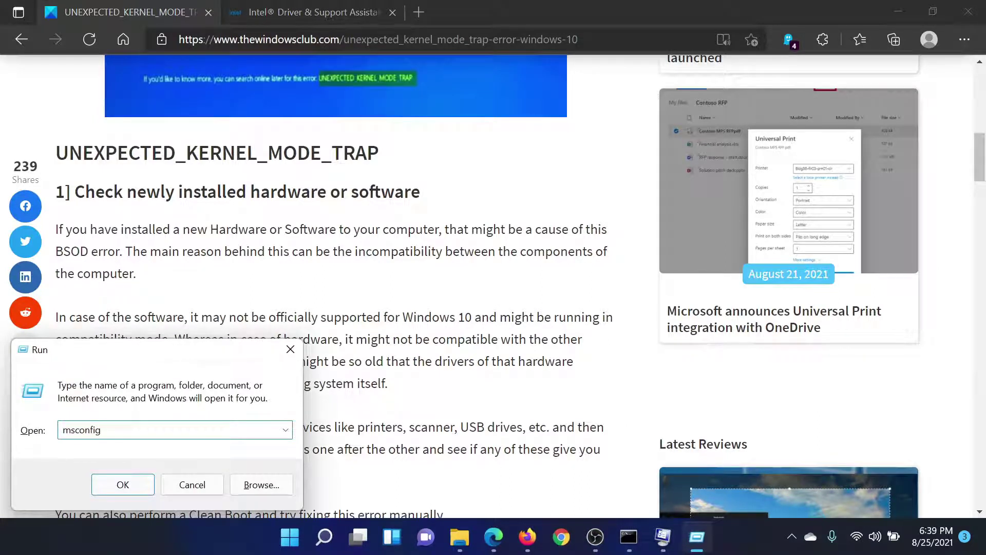
{"action": "key", "text": "Return"}
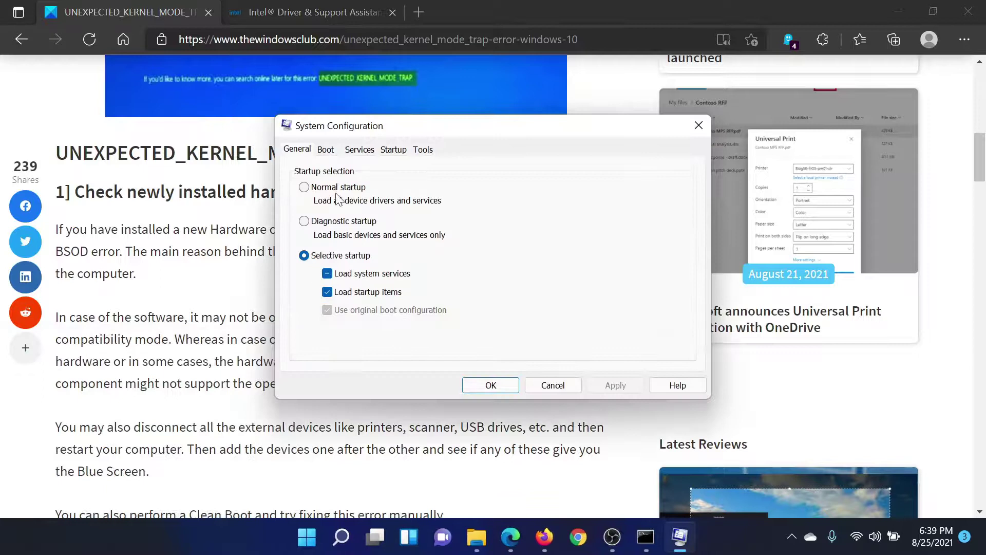
Hide Microsoft services, disable all remaining services, apply, and exit without restarting
{"action": "left_click", "coordinate": [363, 153]}
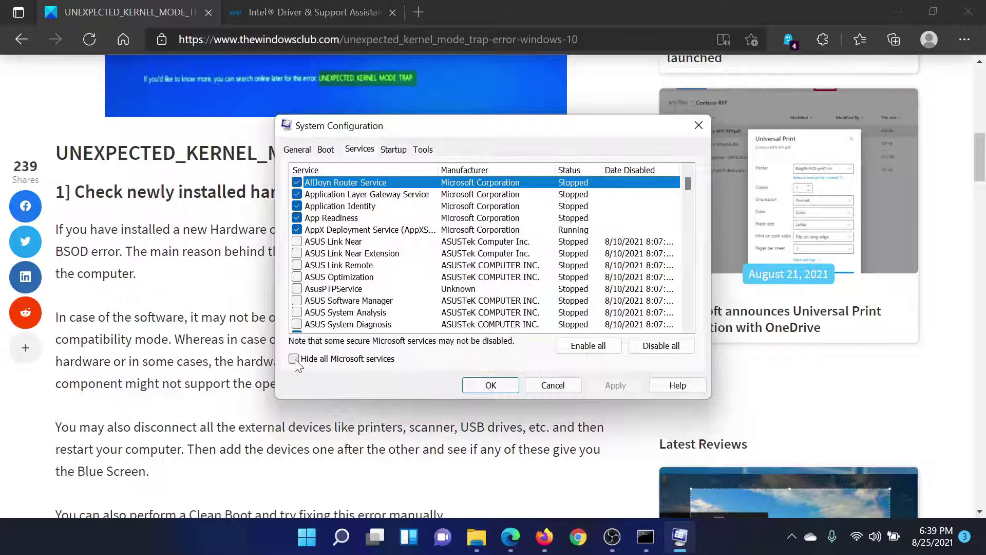
{"action": "left_click", "coordinate": [294, 359]}
{"action": "left_click", "coordinate": [297, 231]}
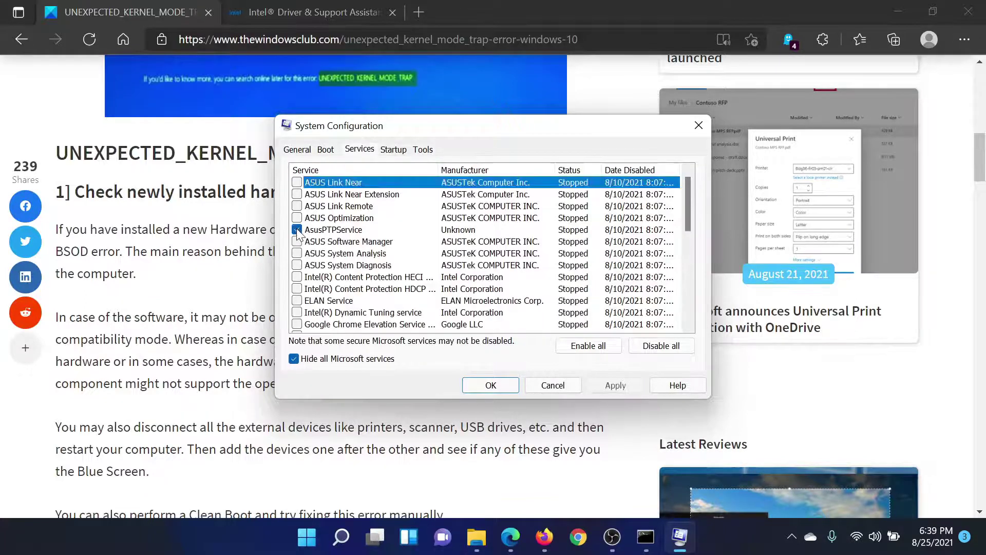
{"action": "left_click", "coordinate": [661, 346]}
{"action": "left_click", "coordinate": [614, 385]}
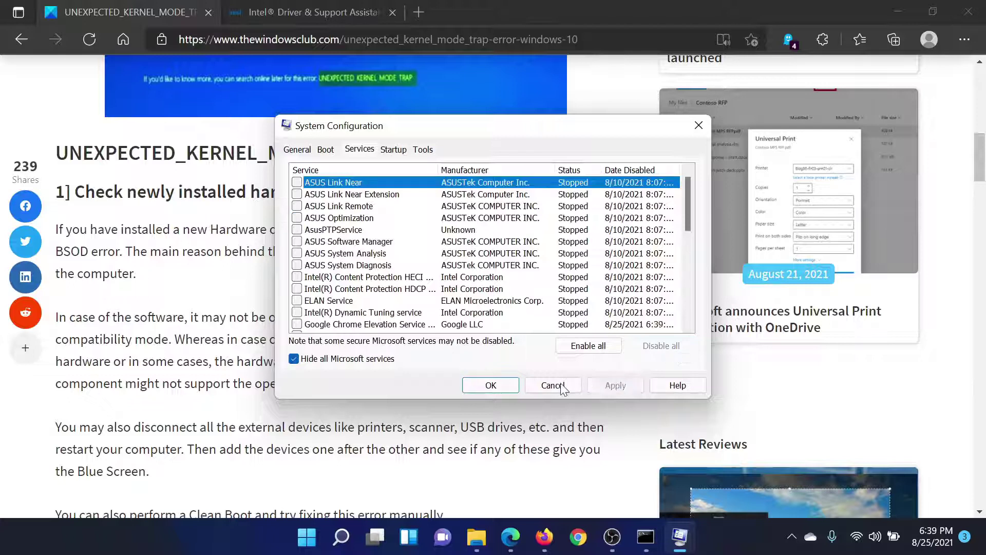
{"action": "left_click", "coordinate": [494, 385]}
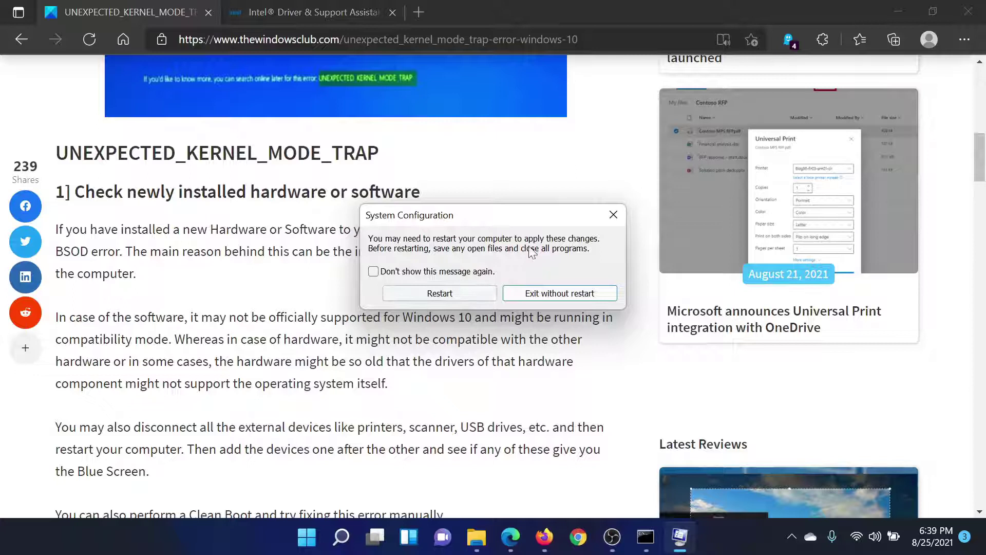
{"action": "left_click", "coordinate": [613, 214]}
{"action": "scroll", "coordinate": [600, 231], "scroll_direction": "down", "scroll_amount": 5}
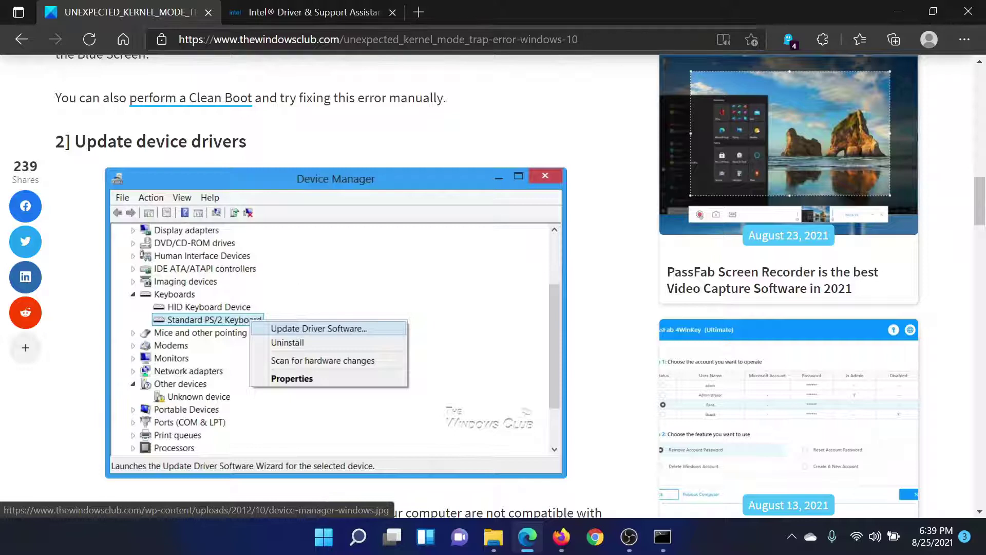
{"action": "left_click", "coordinate": [308, 11]}
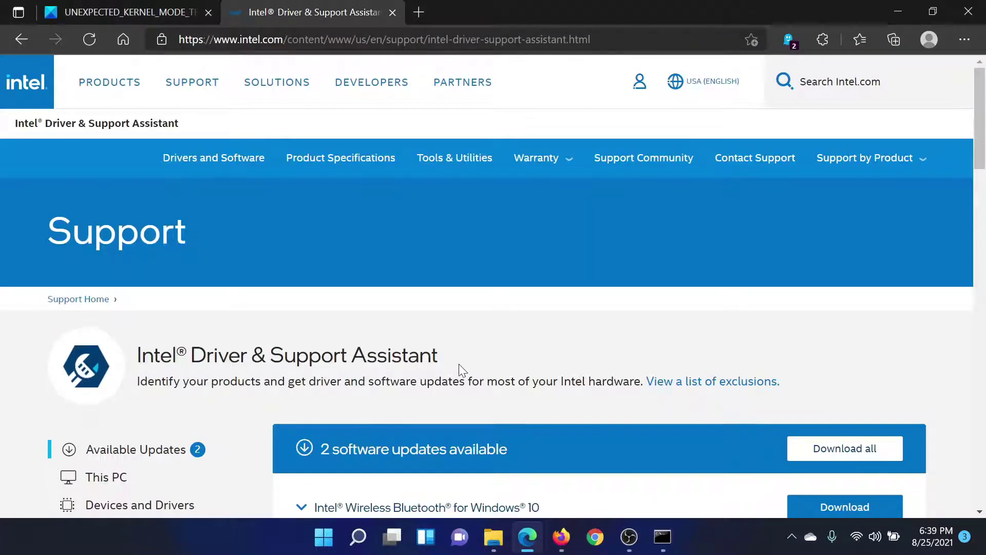
{"action": "scroll", "coordinate": [459, 363], "scroll_direction": "down", "scroll_amount": 2}
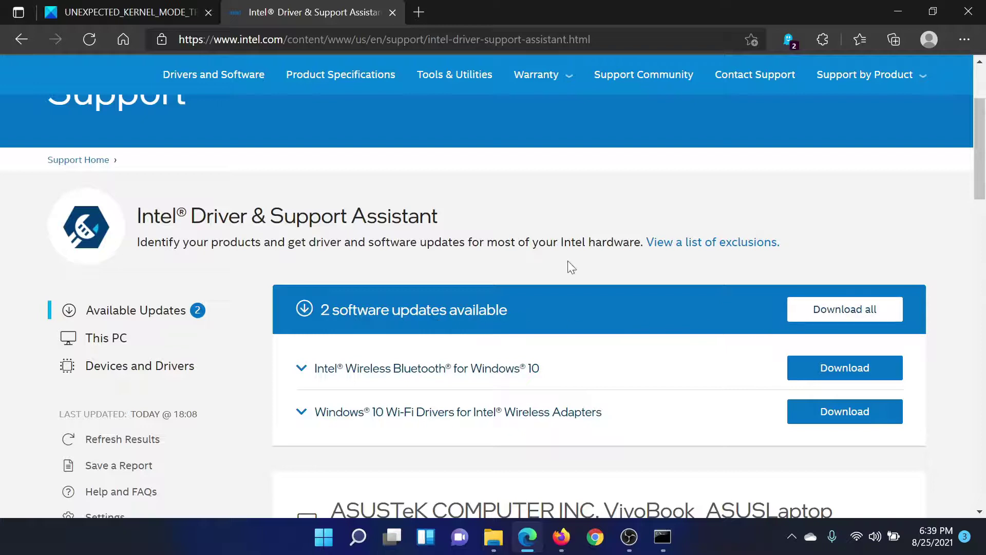
{"action": "left_click", "coordinate": [146, 14]}
{"action": "scroll", "coordinate": [218, 337], "scroll_direction": "down", "scroll_amount": 5}
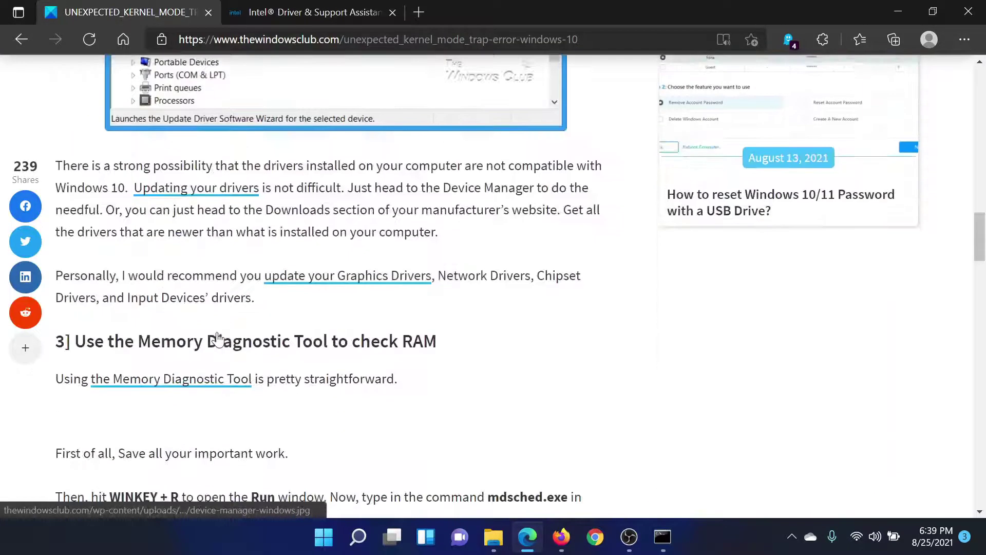
{"action": "scroll", "coordinate": [217, 338], "scroll_direction": "down", "scroll_amount": 1}
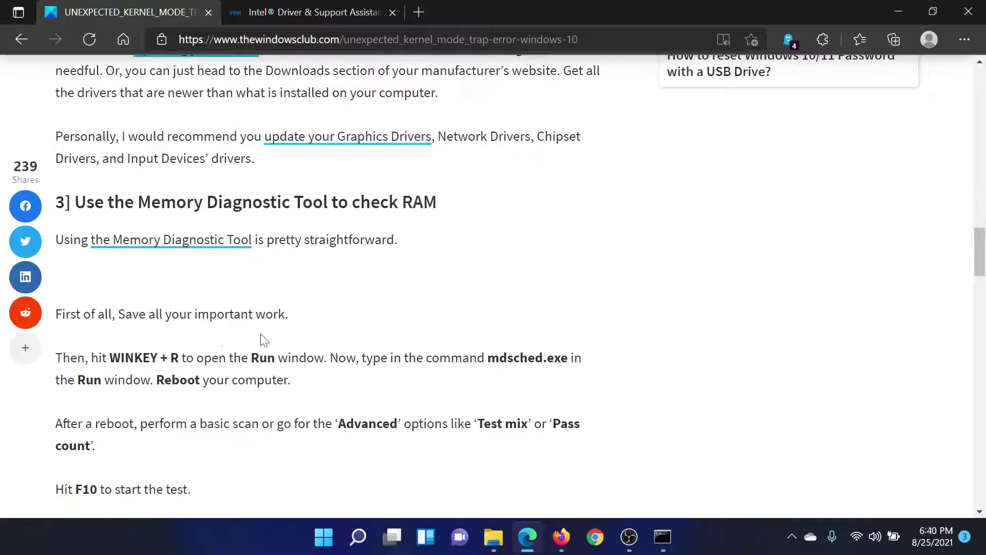
Copy the mdsched.exe command from the article
{"action": "left_click_drag", "start_coordinate": [488, 357], "coordinate": [568, 359]}
{"action": "key", "text": "ctrl+c"}
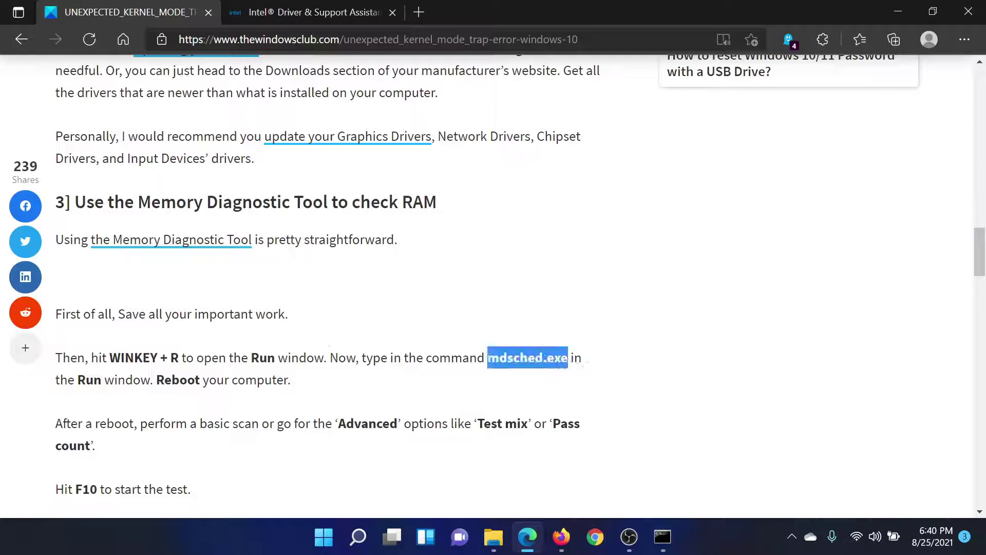
{"action": "right_click", "coordinate": [555, 358]}
{"action": "left_click", "coordinate": [604, 104]}
Run mdsched.exe to launch Windows Memory Diagnostic, then return to the article
{"action": "key", "text": "super+r"}
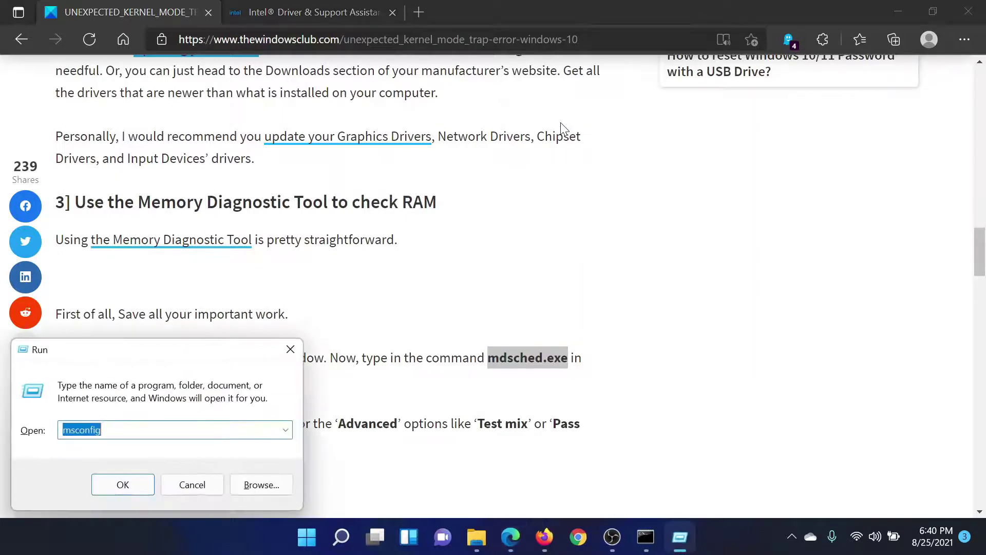
{"action": "key", "text": "ctrl+v"}
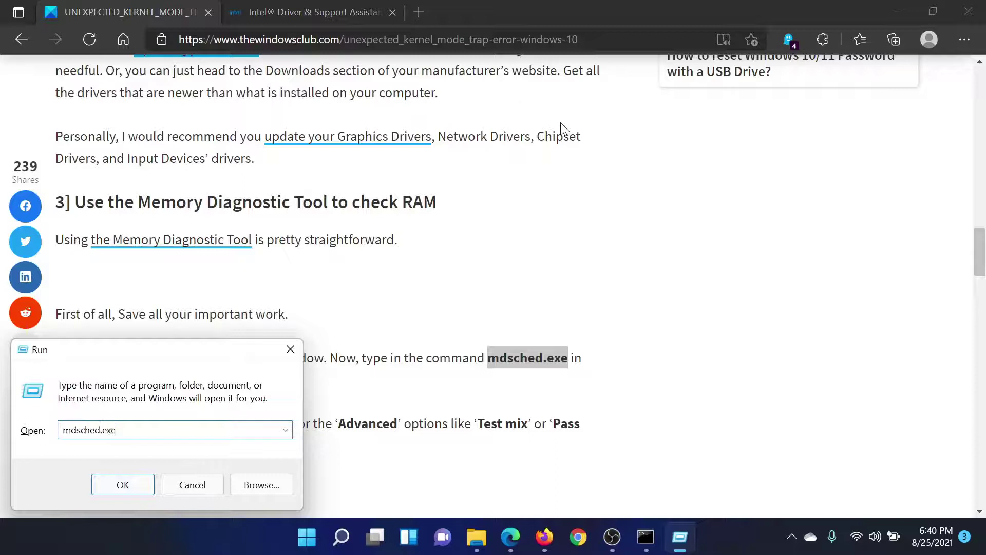
{"action": "key", "text": "Return"}
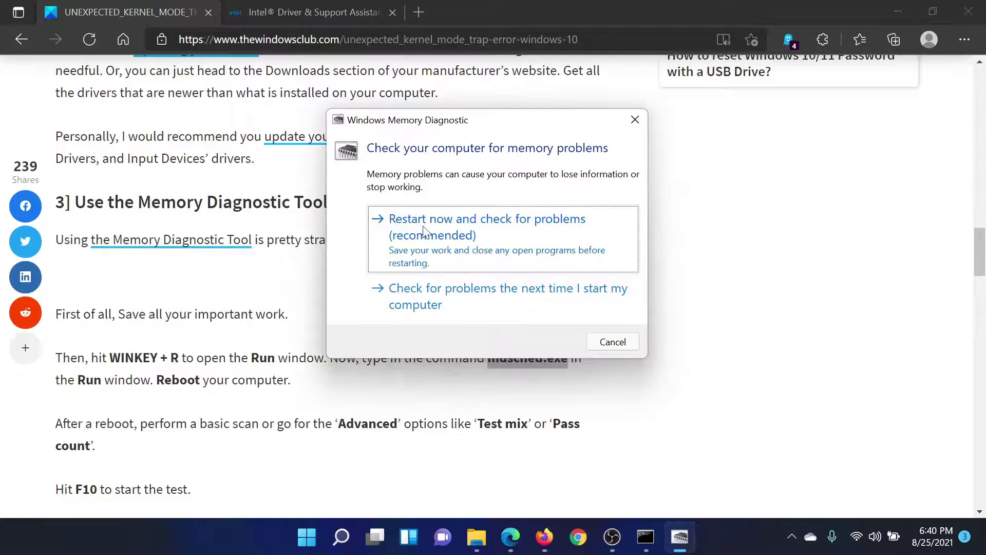
{"action": "left_click", "coordinate": [279, 335]}
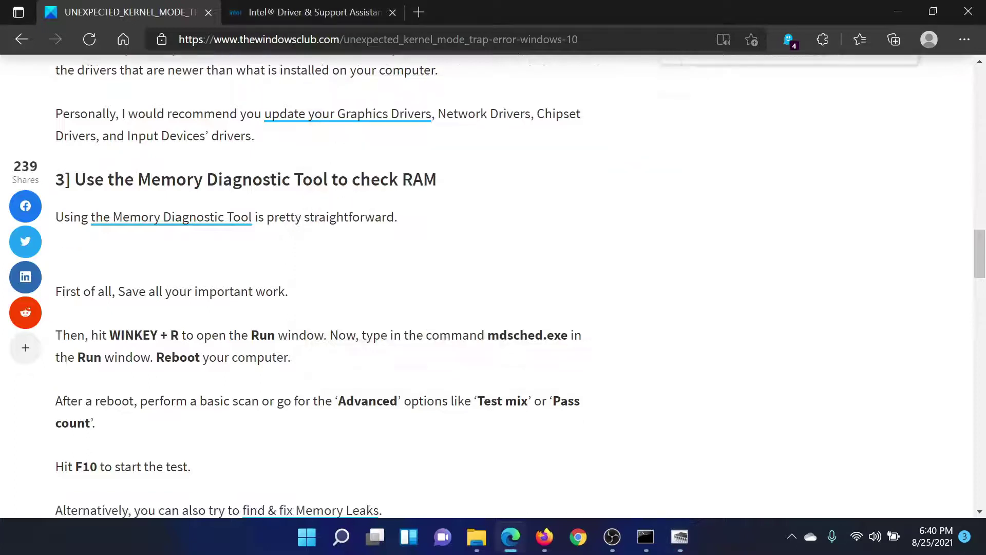
{"action": "scroll", "coordinate": [261, 351], "scroll_direction": "down", "scroll_amount": 5}
{"action": "scroll", "coordinate": [261, 353], "scroll_direction": "down", "scroll_amount": 7}
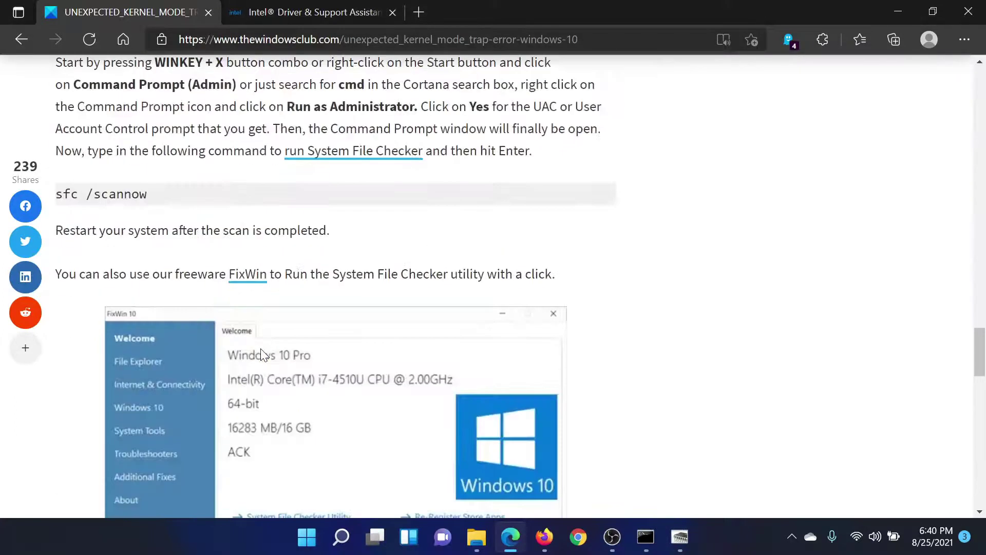
{"action": "scroll", "coordinate": [260, 353], "scroll_direction": "up", "scroll_amount": 3}
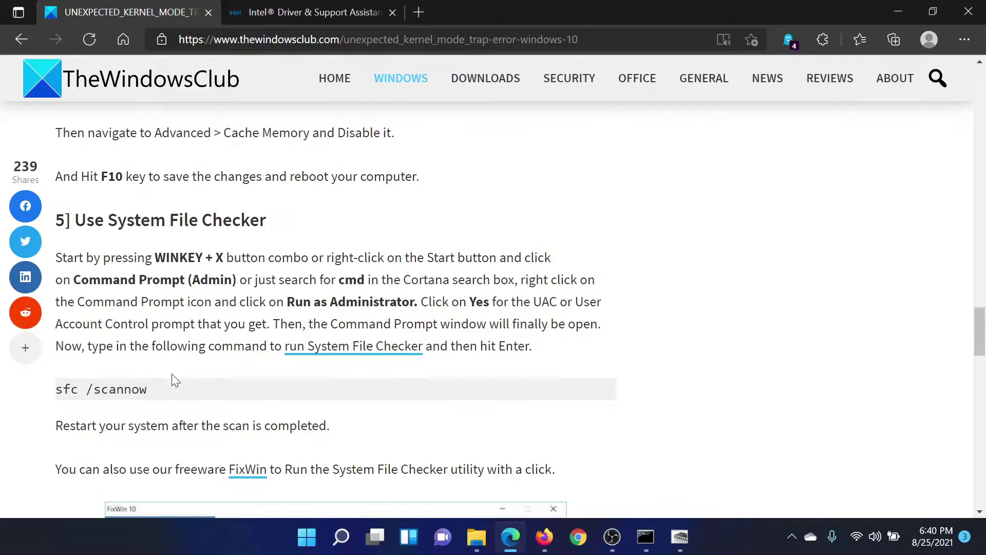
Run Command Prompt as administrator with sfc /scannow entered, then return to the article
{"action": "left_click", "coordinate": [345, 542]}
{"action": "type", "text": "c"}
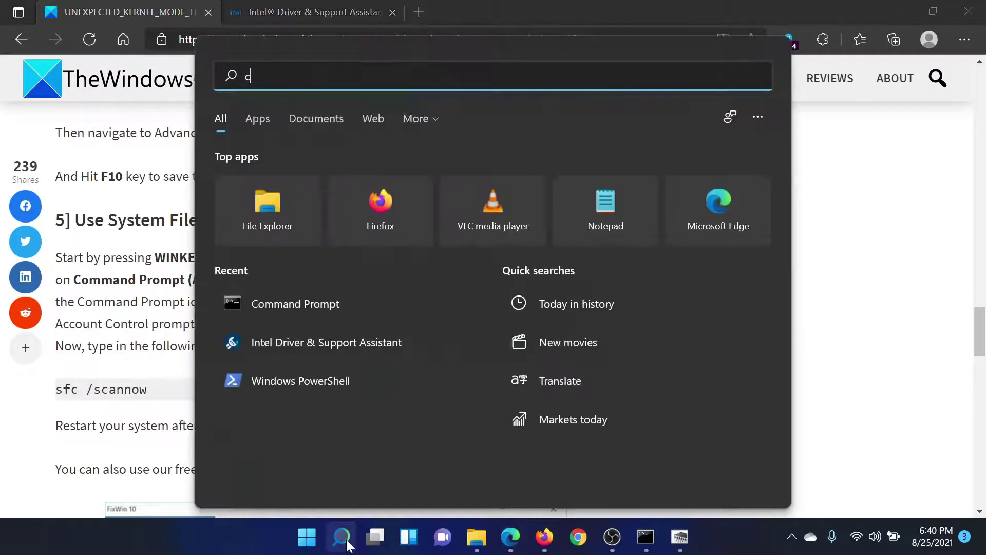
{"action": "type", "text": "omm"}
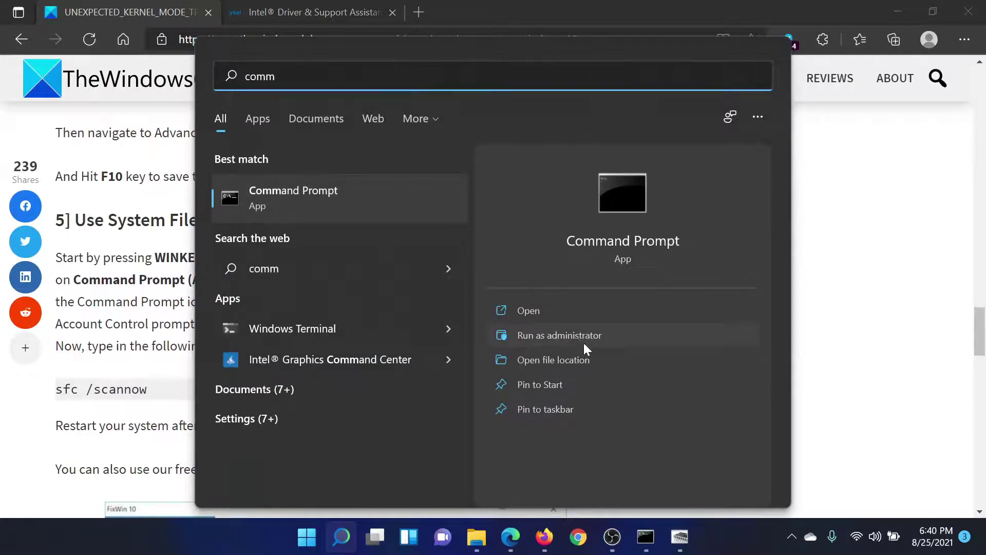
{"action": "left_click", "coordinate": [583, 343]}
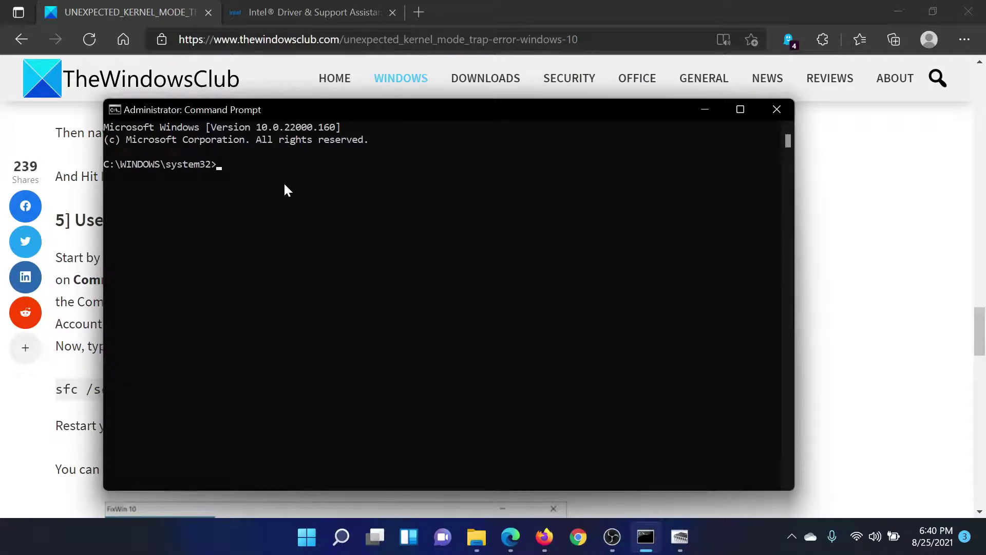
{"action": "type", "text": "sfc"}
{"action": "type", "text": " /scannow"}
{"action": "left_click", "coordinate": [90, 7]}
{"action": "scroll", "coordinate": [341, 329], "scroll_direction": "down", "scroll_amount": 1}
{"action": "scroll", "coordinate": [341, 329], "scroll_direction": "down", "scroll_amount": 5}
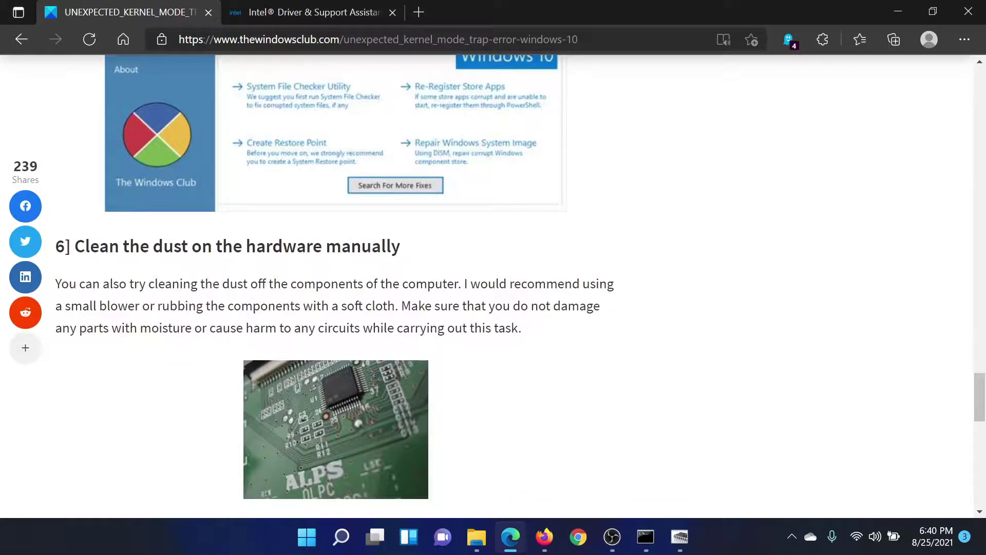
{"action": "scroll", "coordinate": [348, 316], "scroll_direction": "down", "scroll_amount": 2}
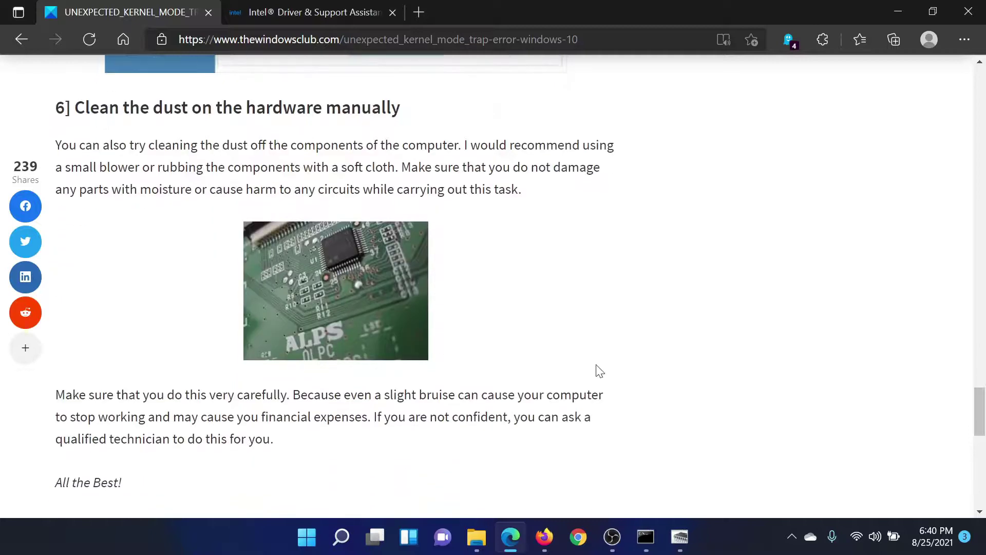
{"action": "left_click_drag", "start_coordinate": [978, 408], "coordinate": [980, 89]}
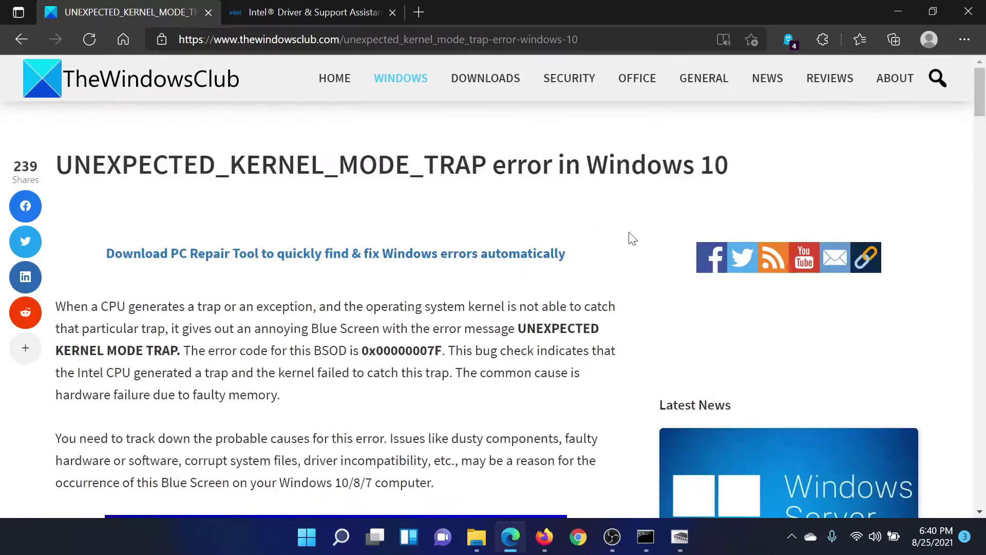